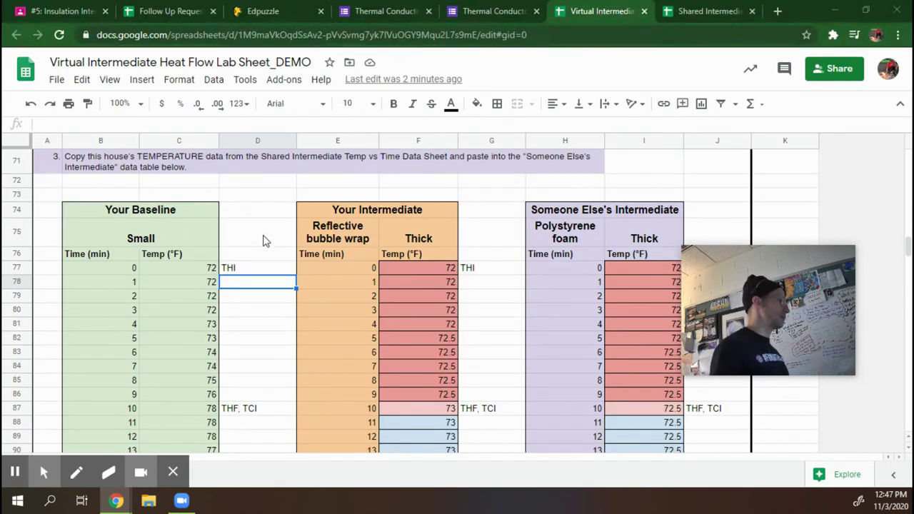
Insert a chart from the Your Baseline time and temperature data, including the column headings, B76:C97
click(265, 258)
scroll(265, 260, down, 3)
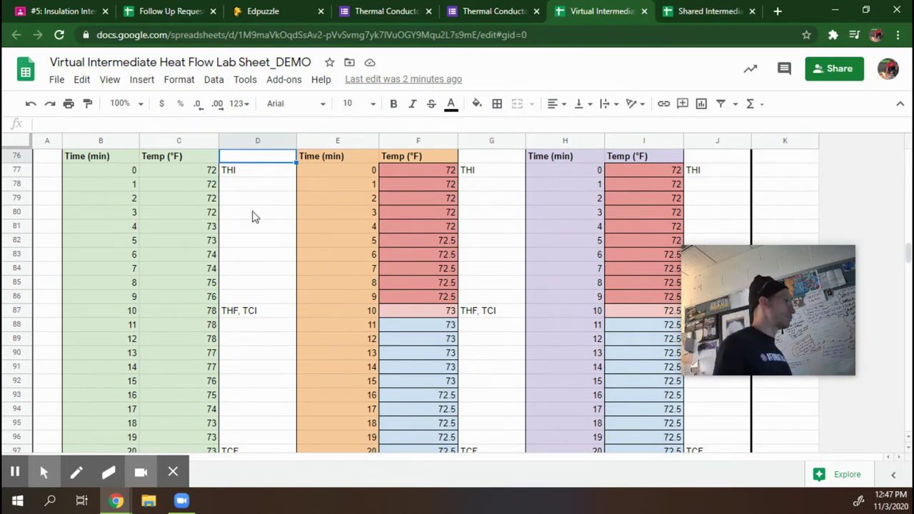
scroll(255, 216, up, 1)
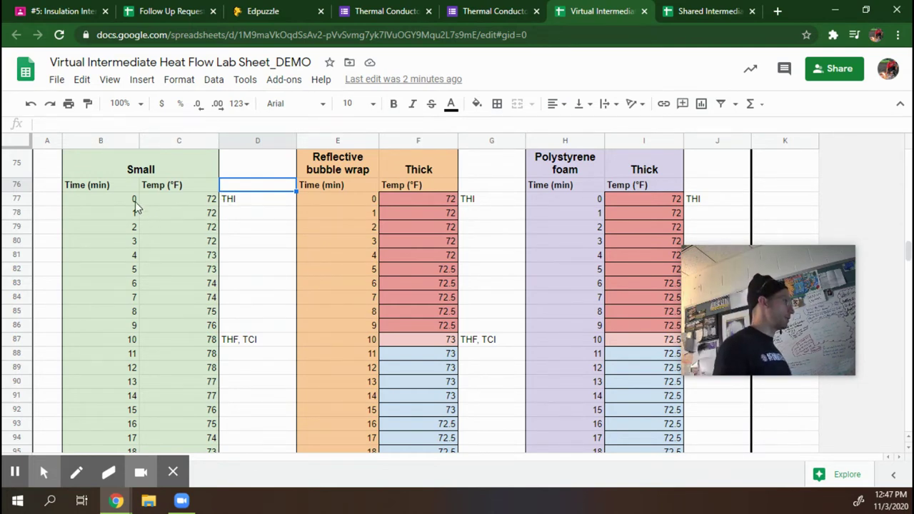
scroll(140, 211, up, 1)
click(112, 215)
drag(136, 221, 202, 376)
scroll(257, 257, up, 4)
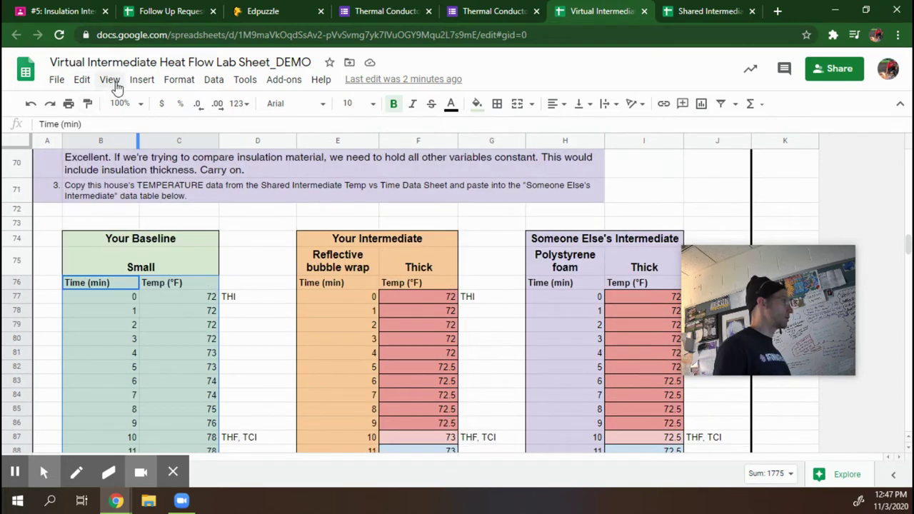
click(141, 79)
click(203, 267)
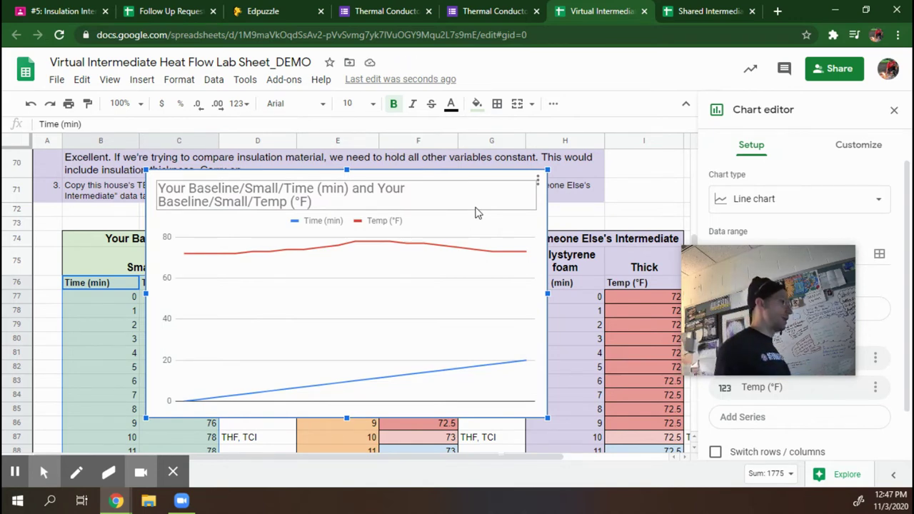
Remove the Time (min) series from the baseline chart
drag(729, 277, 583, 90)
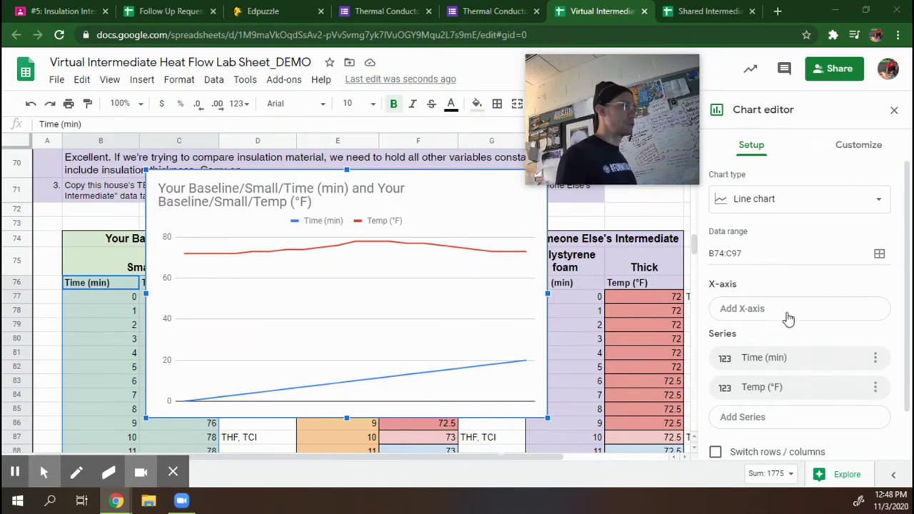
click(875, 358)
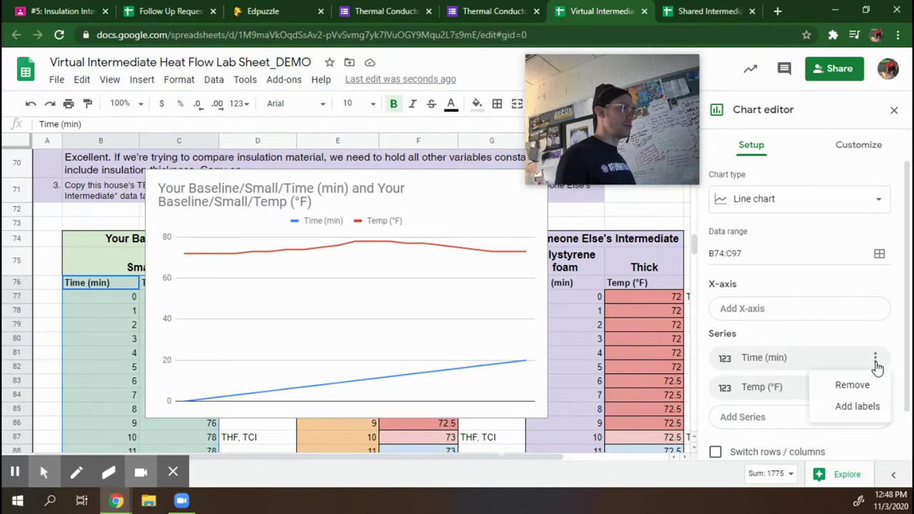
click(854, 385)
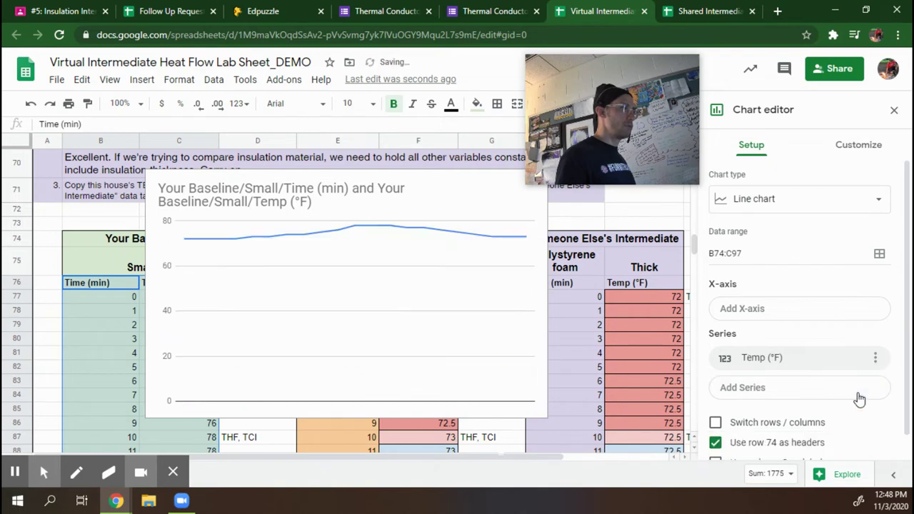
Move the chart clear of the Your Baseline table and set its X-axis to the time column range B76:B97
click(440, 199)
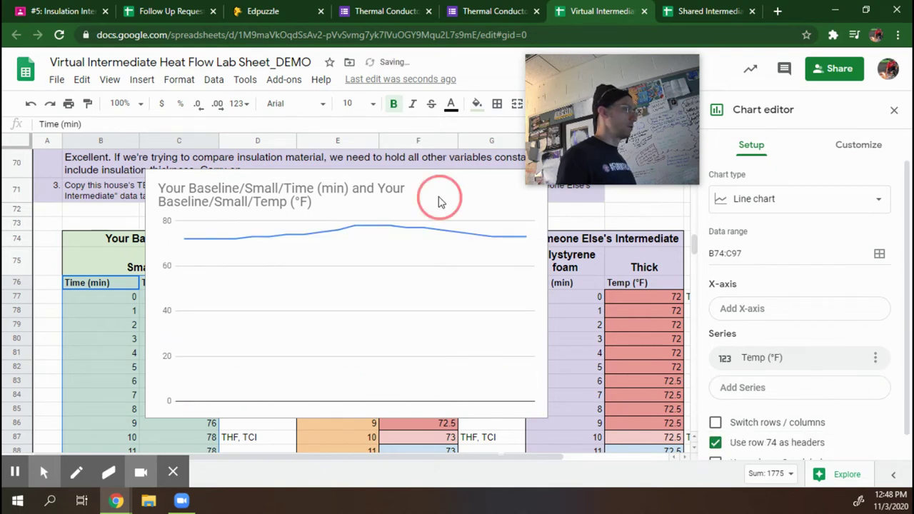
click(448, 226)
drag(465, 214, 579, 251)
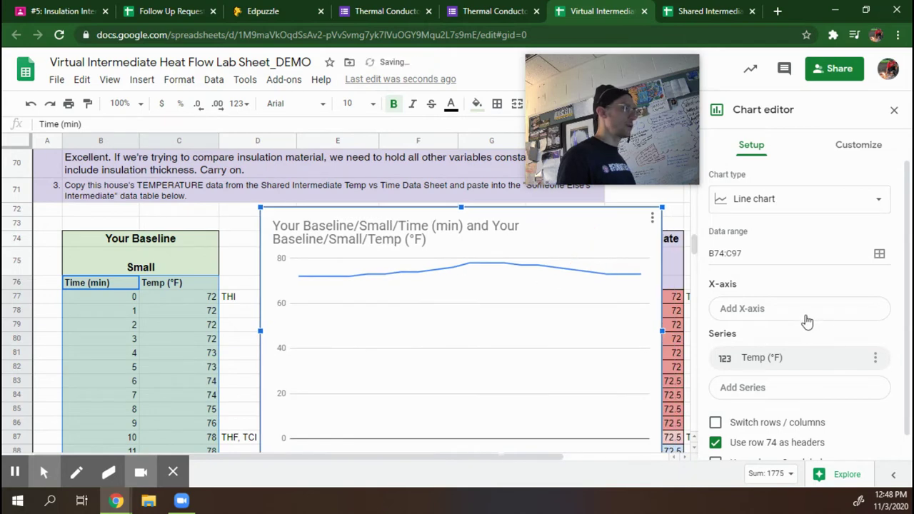
click(807, 314)
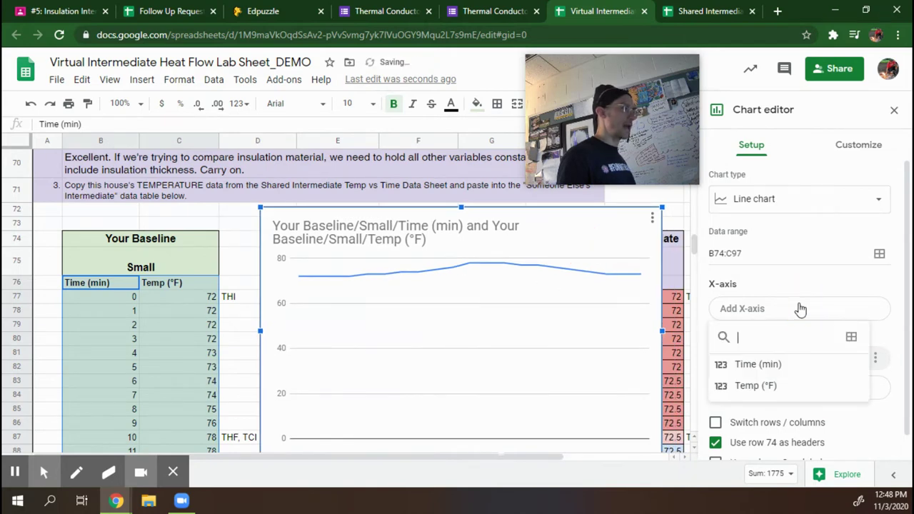
click(853, 338)
scroll(139, 274, down, 1)
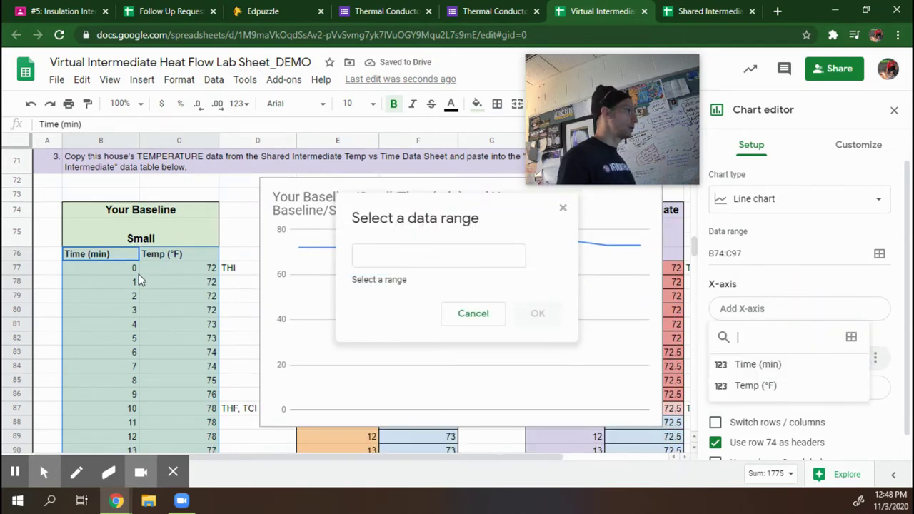
drag(97, 258, 106, 383)
scroll(106, 388, down, 2)
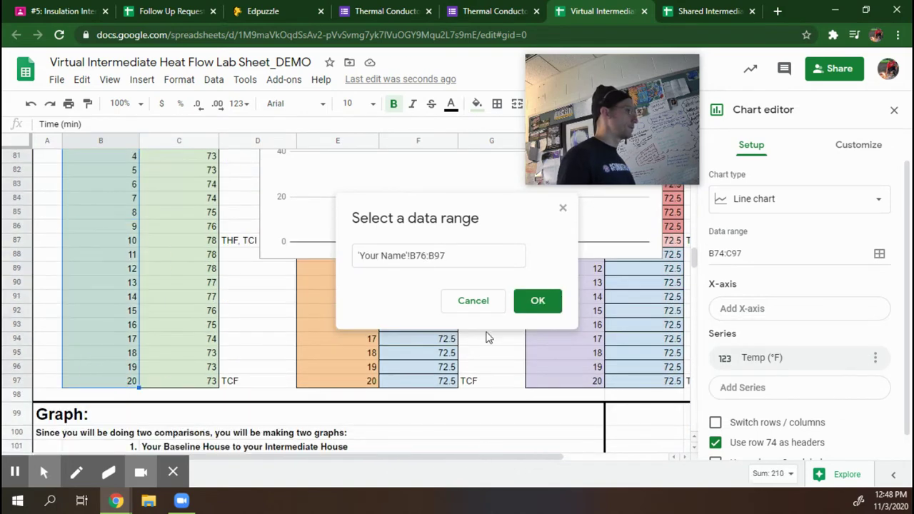
click(526, 301)
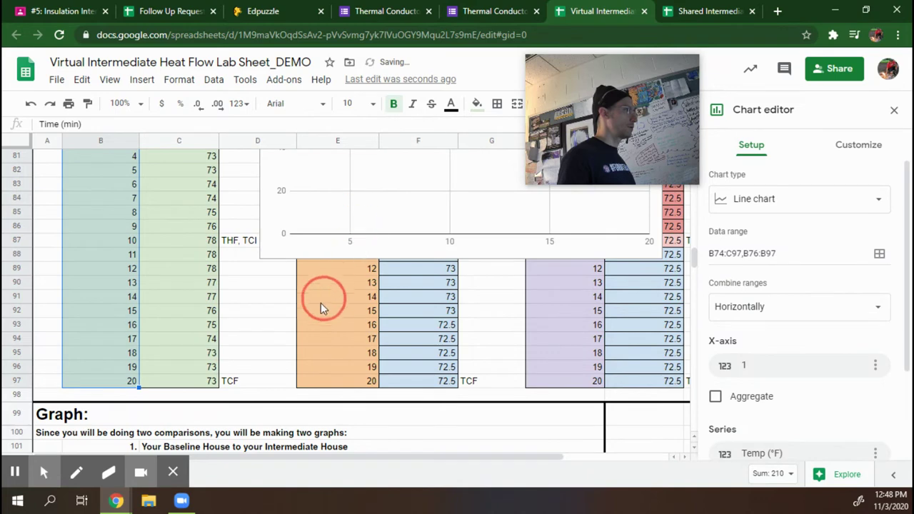
Shift the chart slightly back toward the baseline table and switch its use of row 74 as headers off and on again
click(336, 249)
click(322, 224)
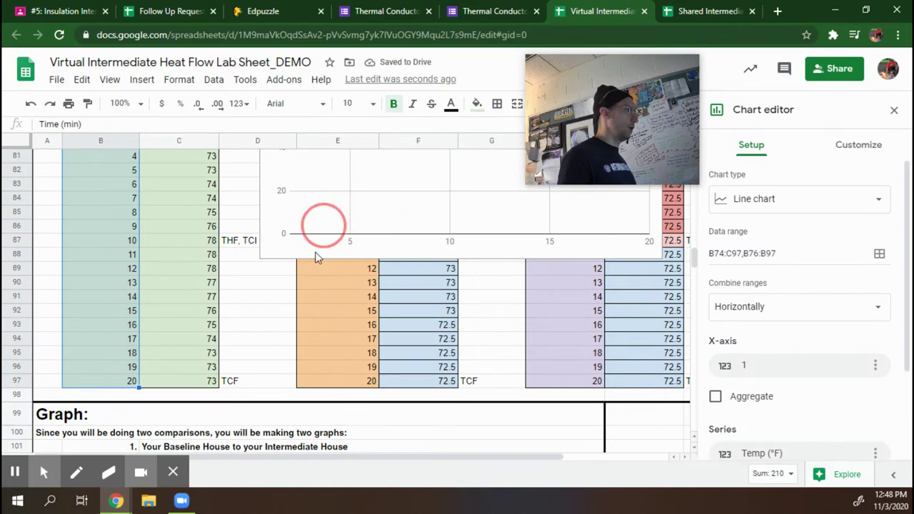
scroll(326, 297, up, 5)
scroll(339, 289, down, 1)
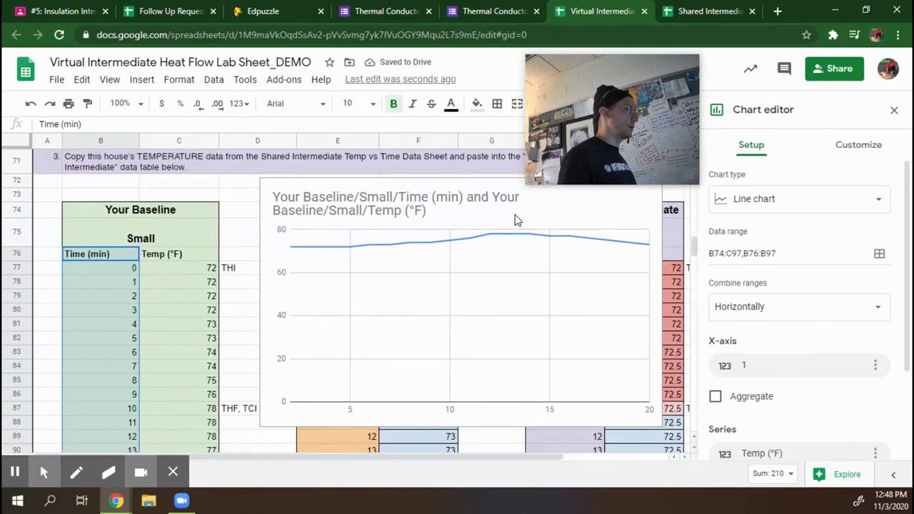
click(515, 220)
drag(490, 218, 432, 223)
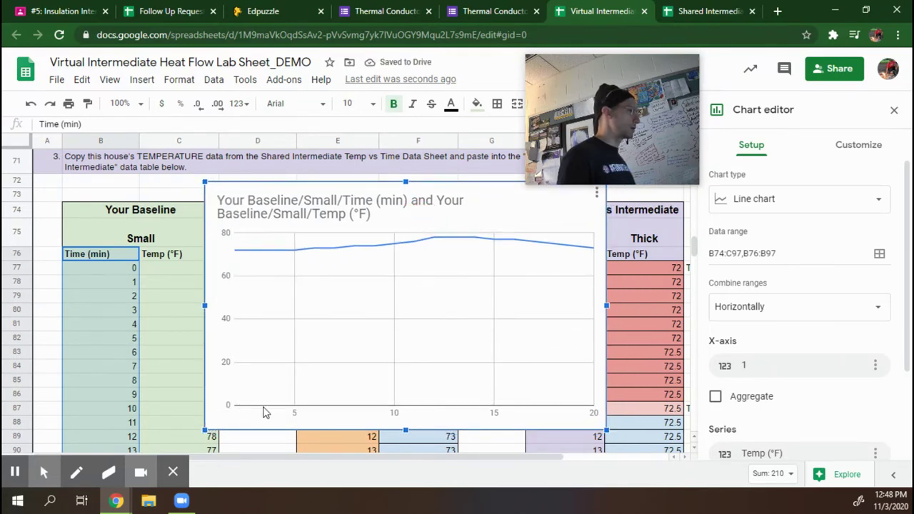
scroll(871, 342, down, 3)
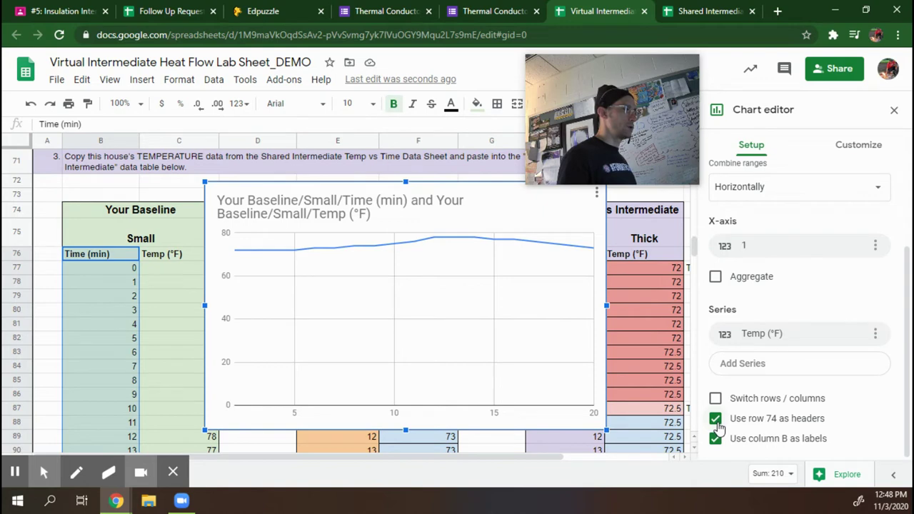
click(715, 420)
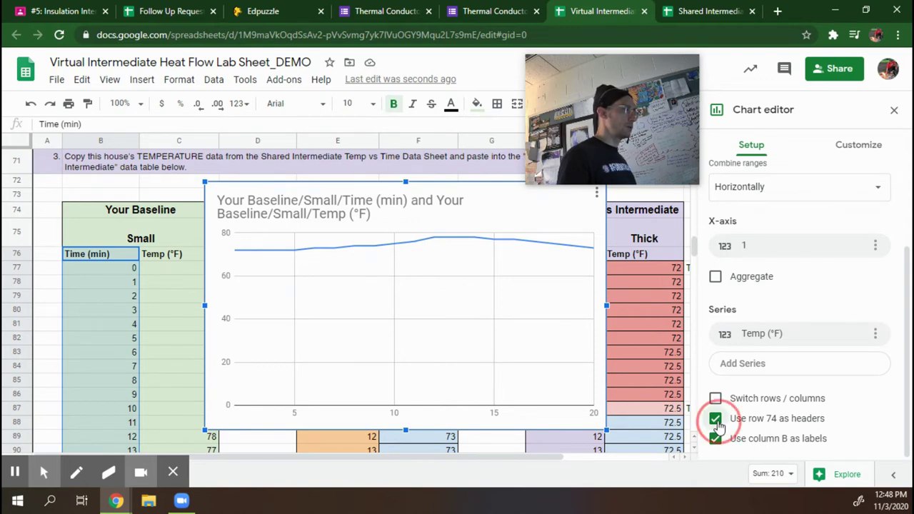
click(715, 420)
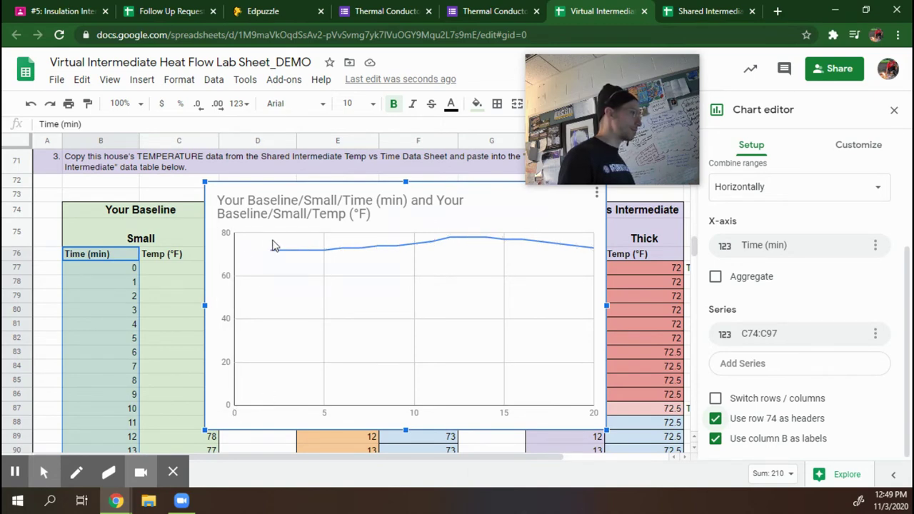
Move the chart off the baseline temperature column and set its series range to C76:C97
drag(444, 214, 492, 207)
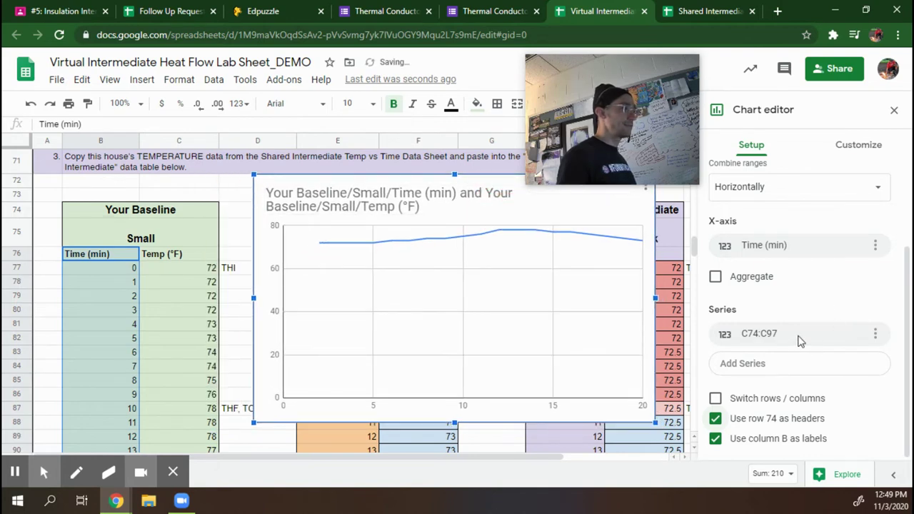
click(807, 363)
click(850, 363)
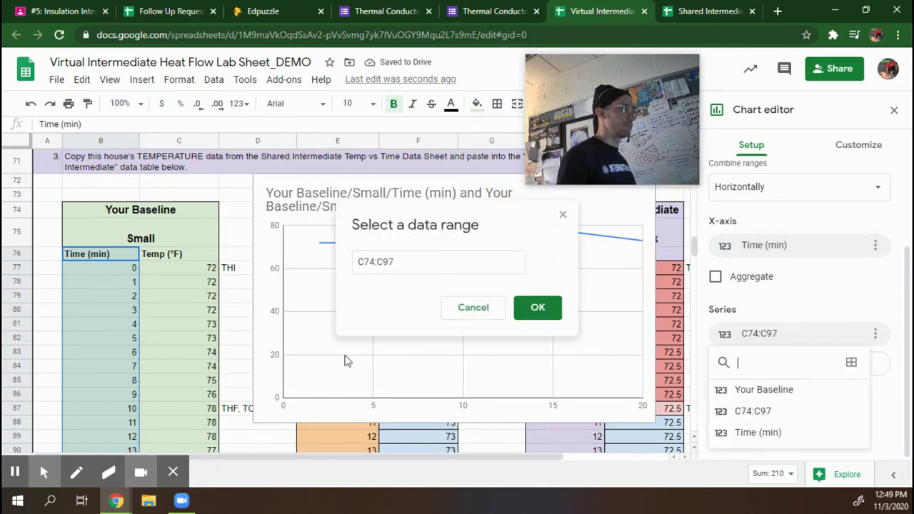
drag(171, 254, 188, 423)
scroll(171, 322, down, 3)
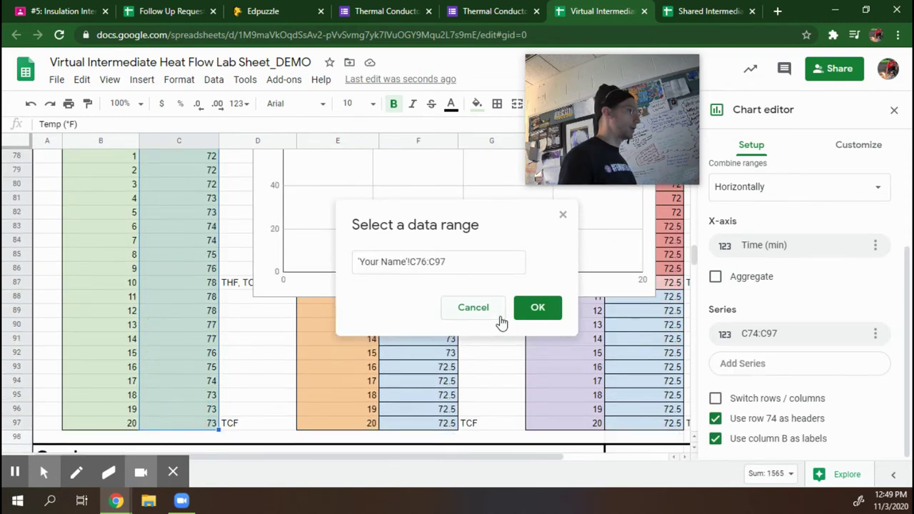
click(537, 307)
Move the chart over the Your Baseline and Your Intermediate tables and change its title to "Temperature vs Time"
scroll(391, 289, up, 2)
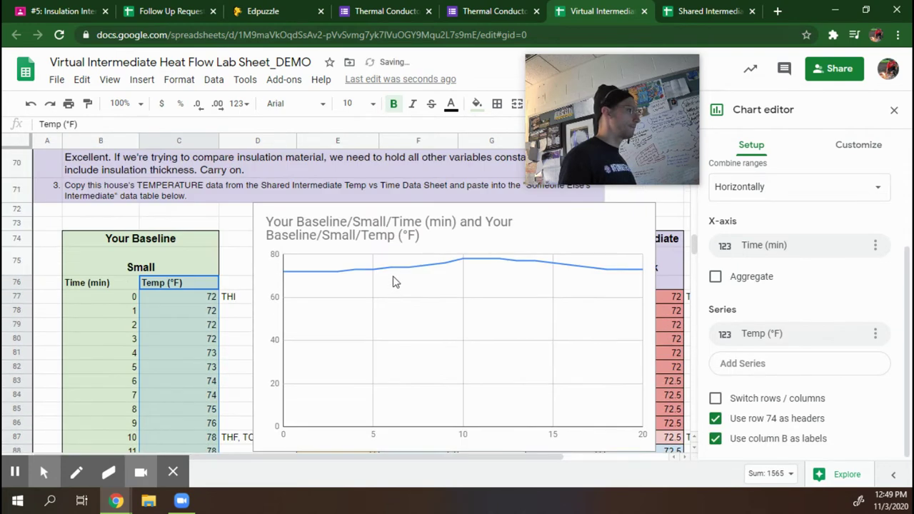
click(538, 237)
drag(561, 228, 411, 202)
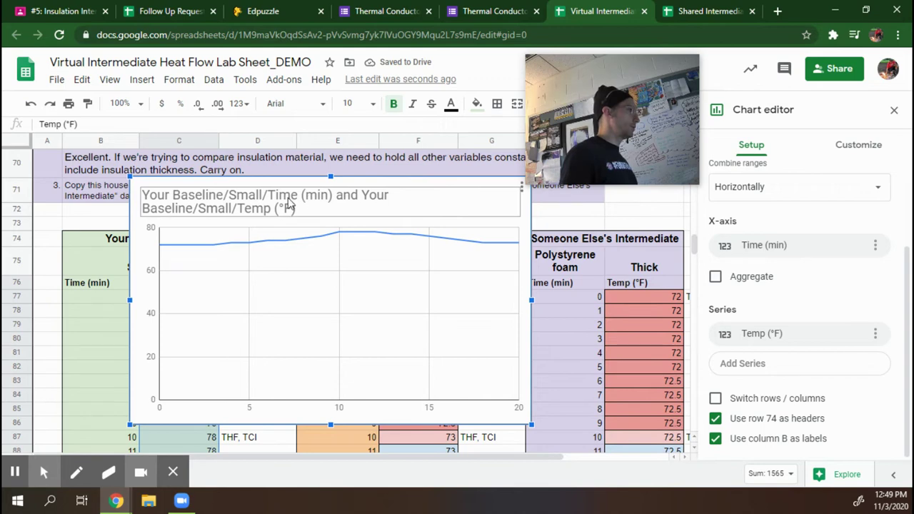
double_click(282, 205)
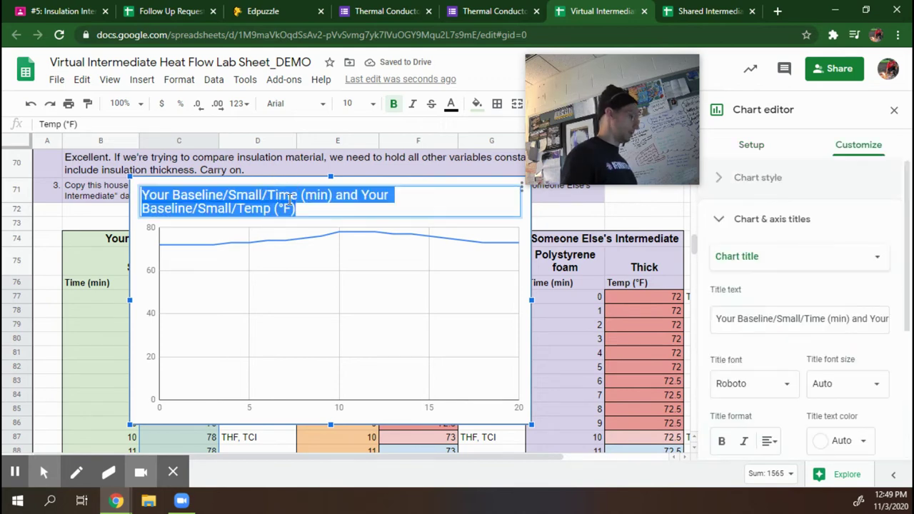
text(Temper)
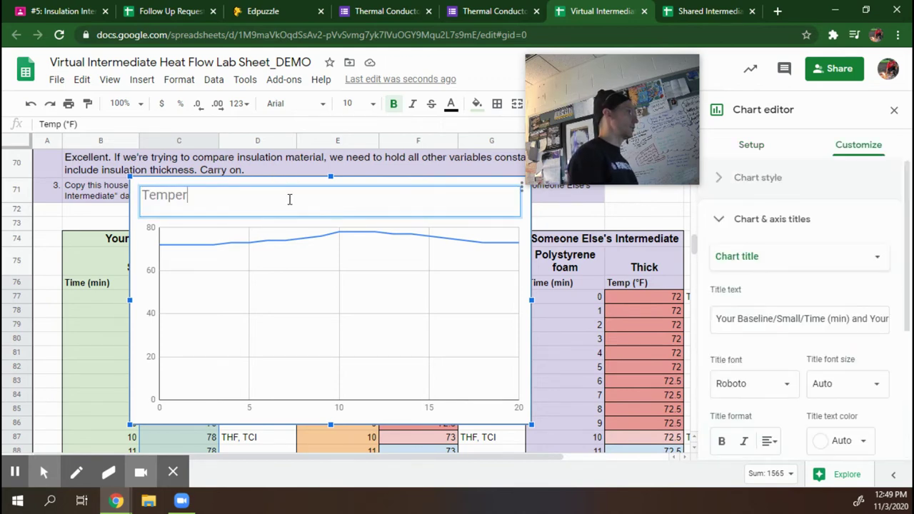
text(ature vs Tim)
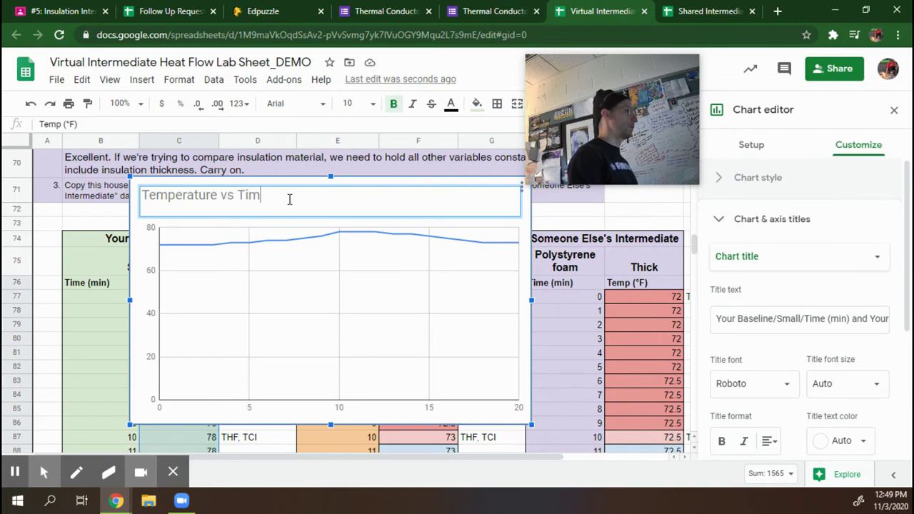
text(e)
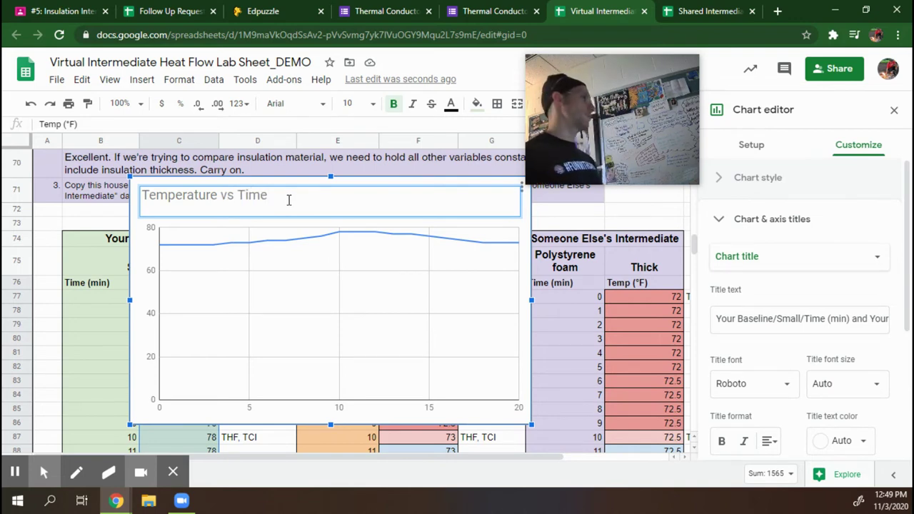
click(278, 284)
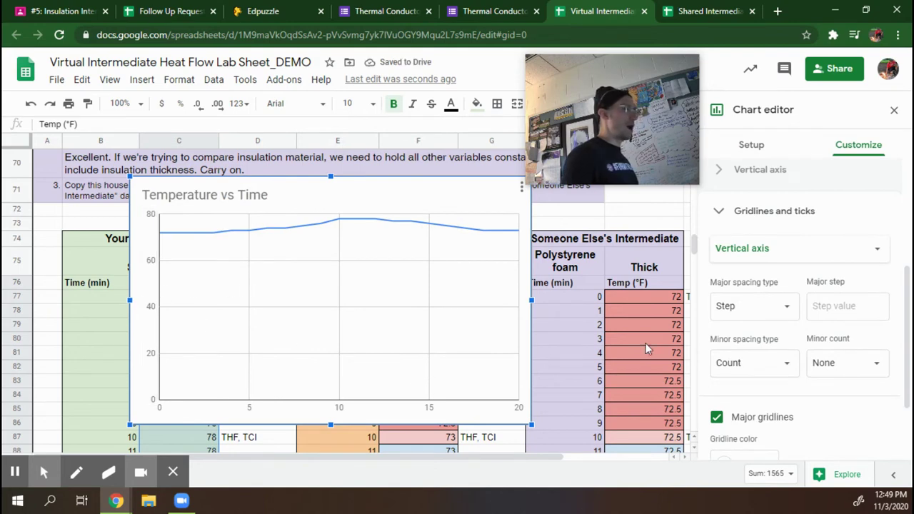
Set the chart's horizontal axis title to "Time (min)"
scroll(803, 257, up, 3)
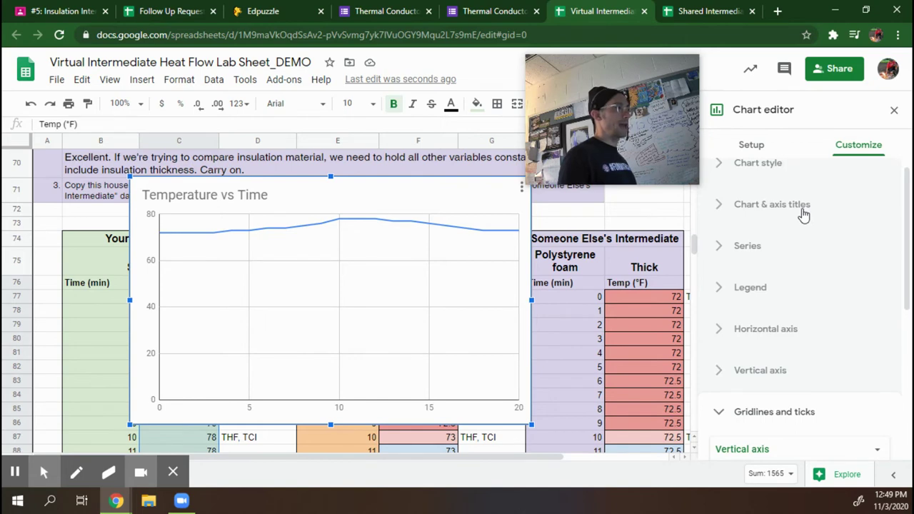
click(803, 214)
click(795, 243)
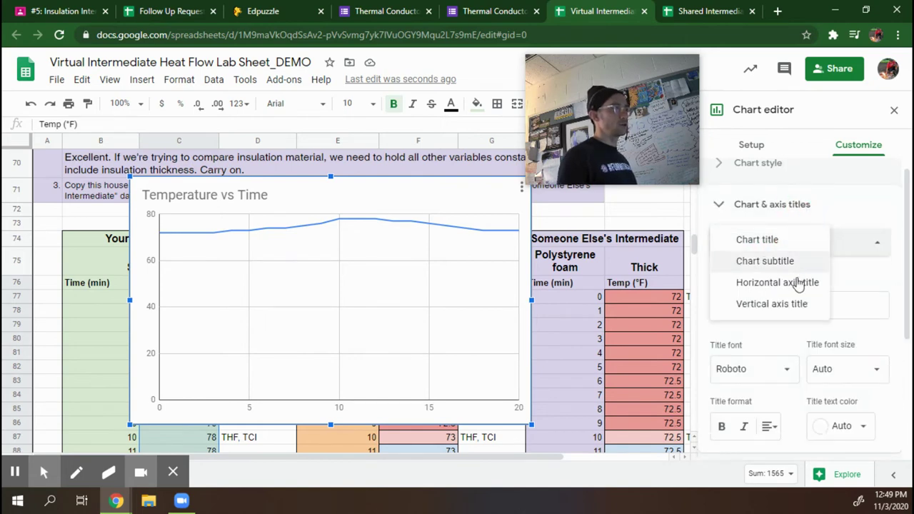
click(798, 283)
click(782, 302)
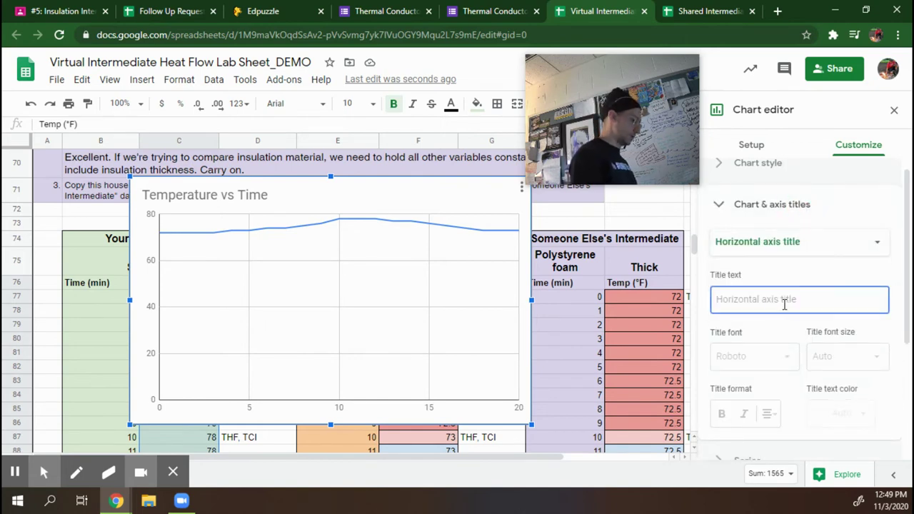
text(Time (min)
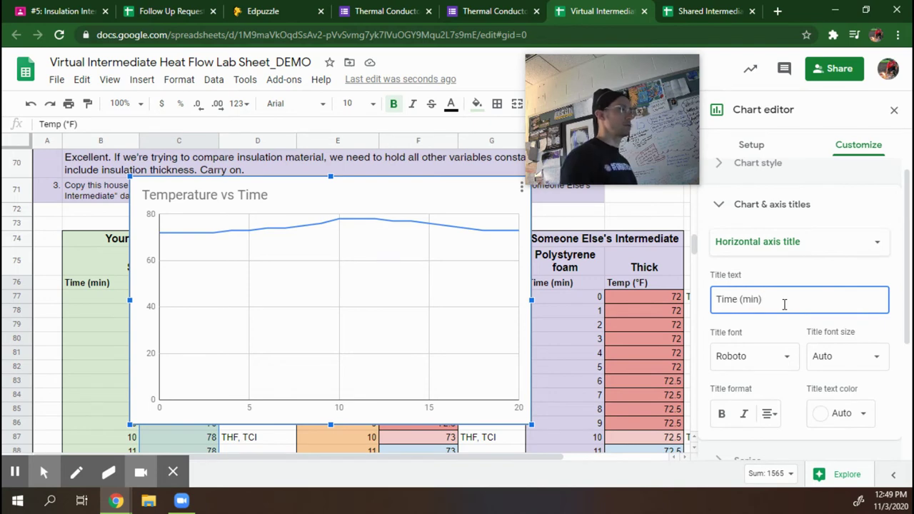
Set the chart's vertical axis title to "Temp (degrees F)"
click(803, 242)
click(802, 261)
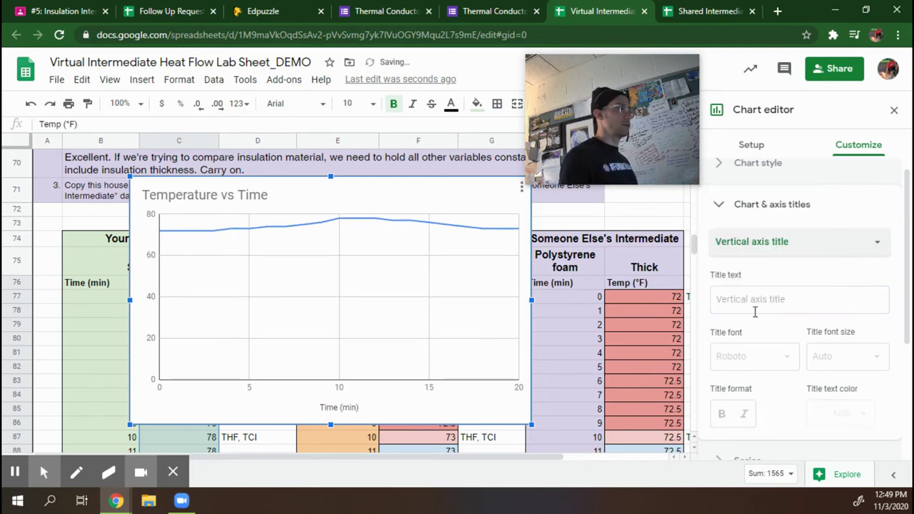
click(755, 307)
text(Temp )
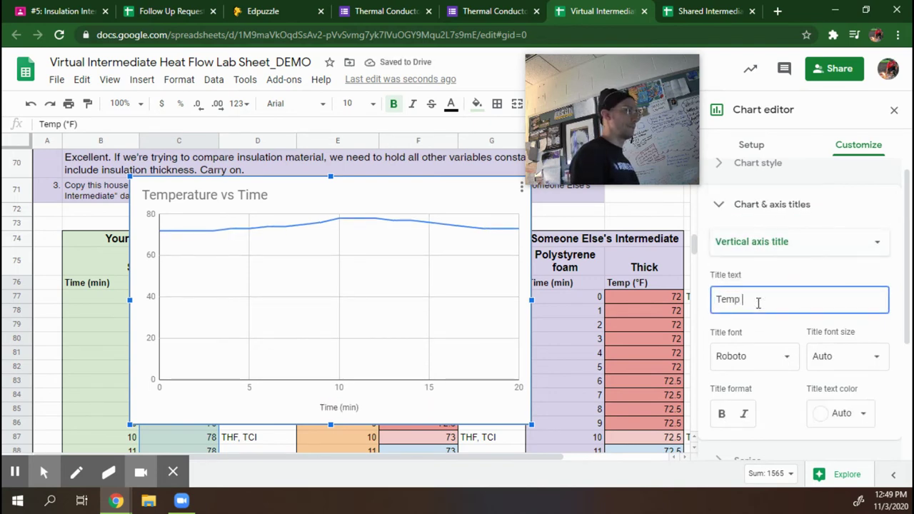
text((degrees F)
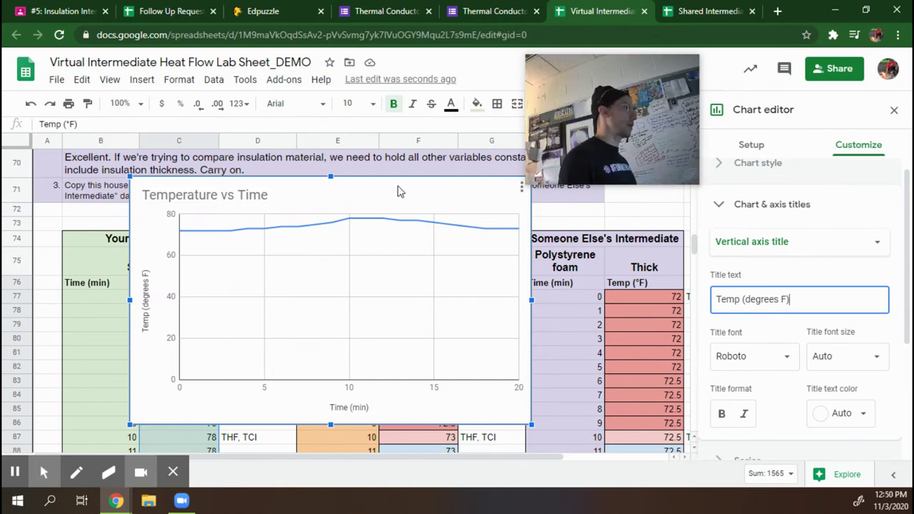
Move the chart over the baseline table and add the intermediate temperature column, F76:F97, as a second series
drag(399, 191, 244, 328)
scroll(394, 307, down, 3)
click(752, 145)
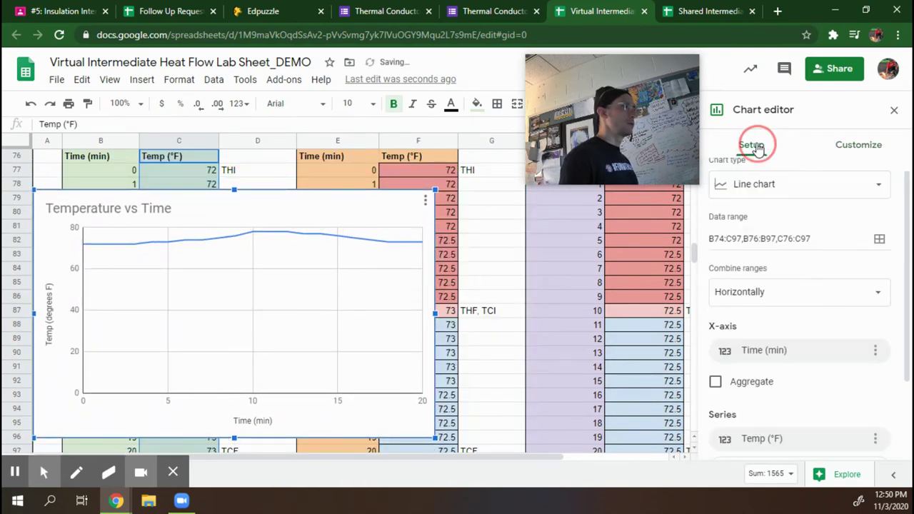
scroll(792, 243, down, 1)
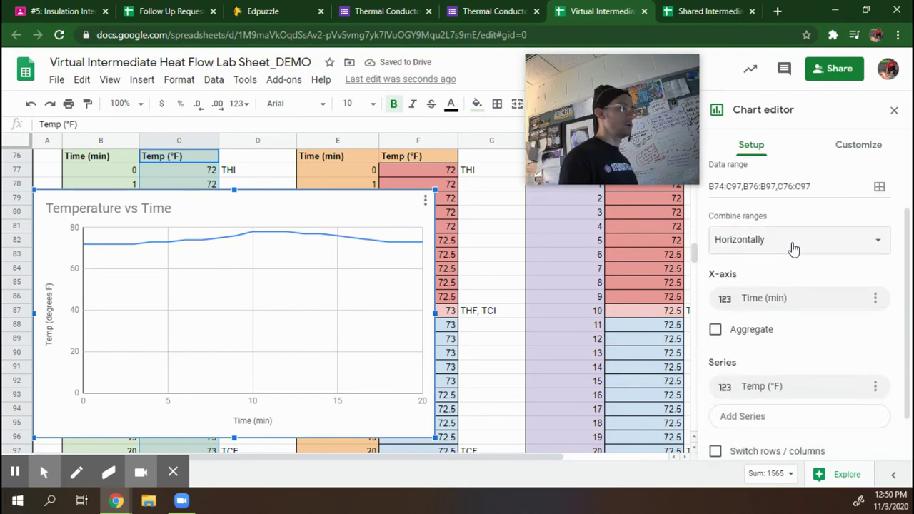
scroll(792, 248, down, 1)
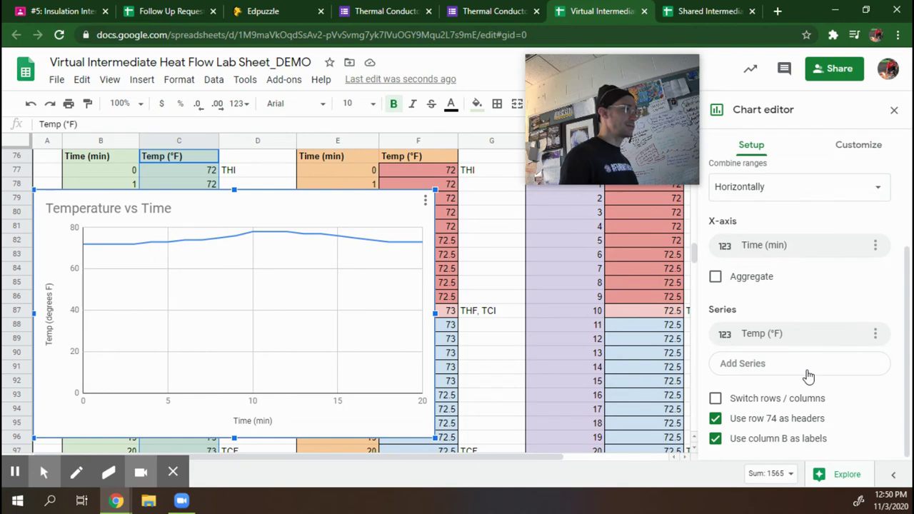
click(807, 371)
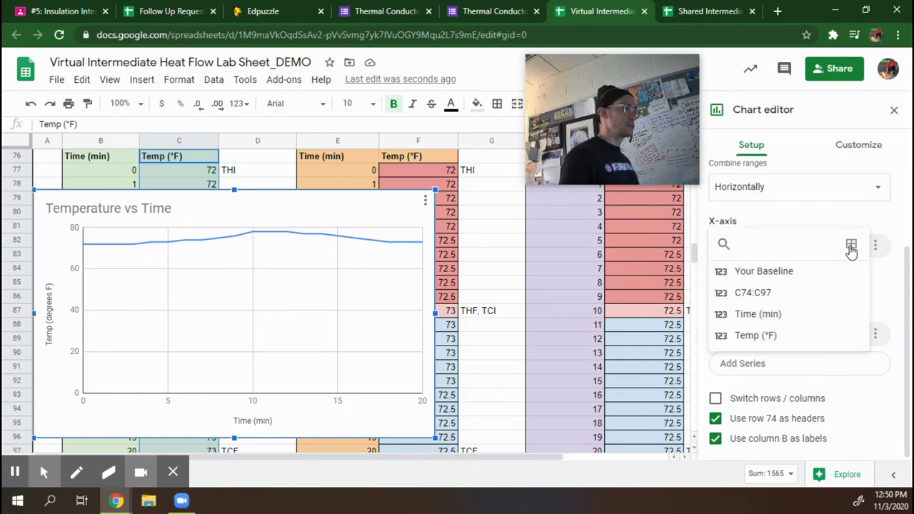
click(851, 247)
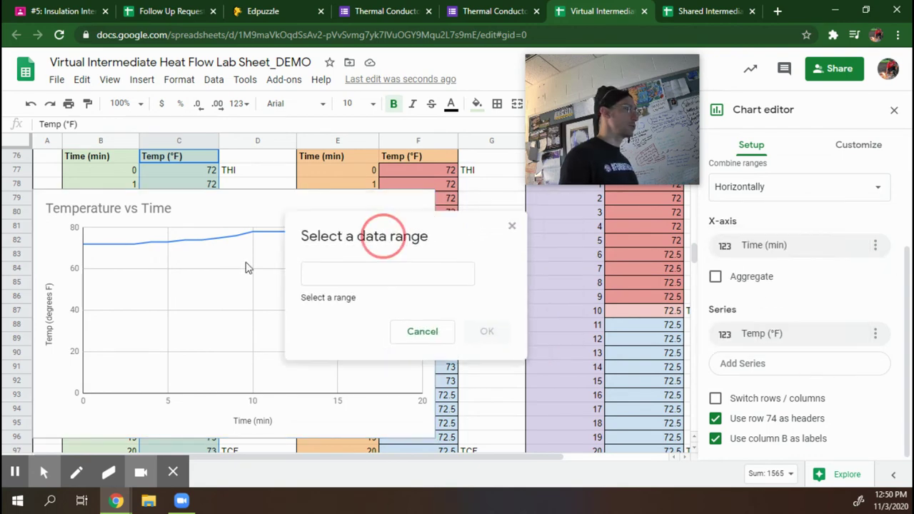
drag(384, 236, 177, 241)
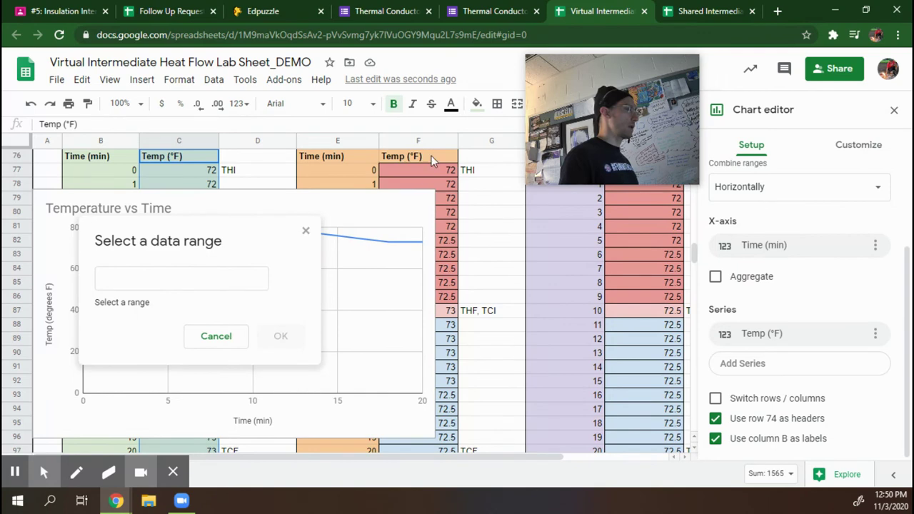
drag(432, 163, 432, 187)
drag(438, 306, 445, 428)
click(281, 325)
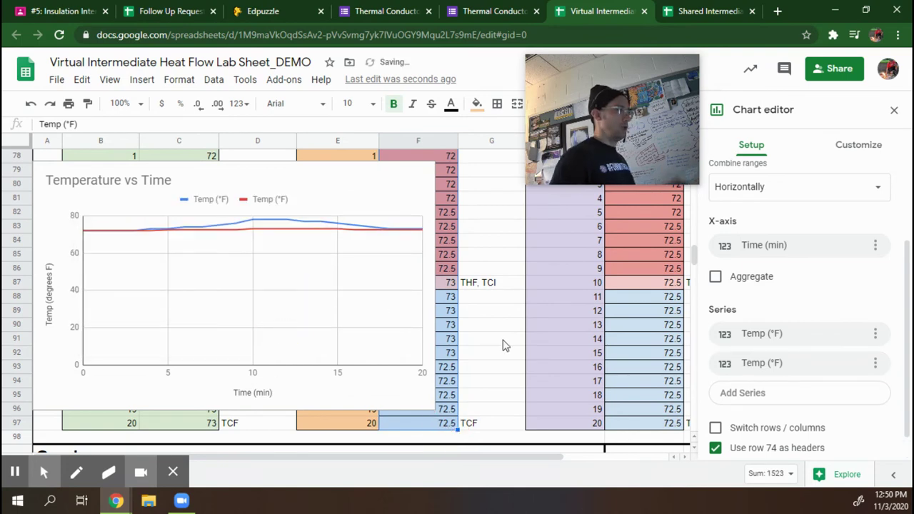
Move the chart off the baseline time column so it spans columns C to H, over rows 79 to 96
click(331, 198)
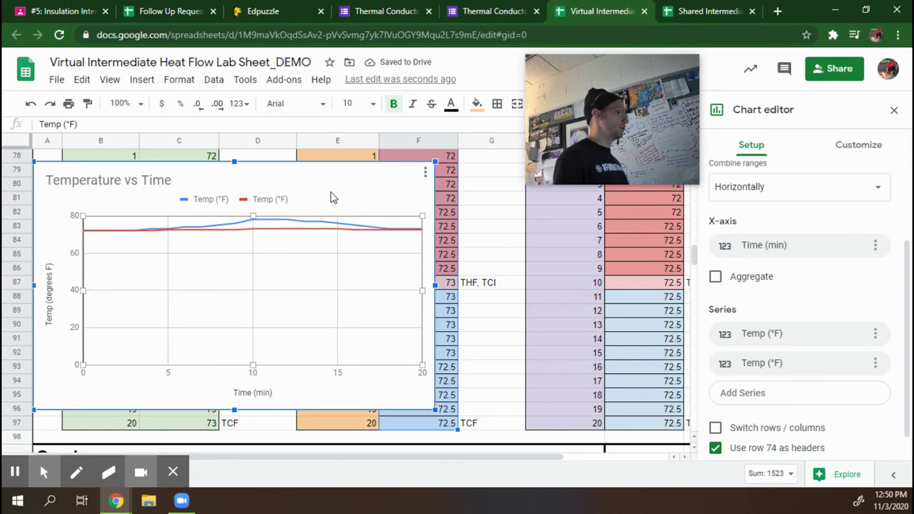
drag(331, 197, 482, 208)
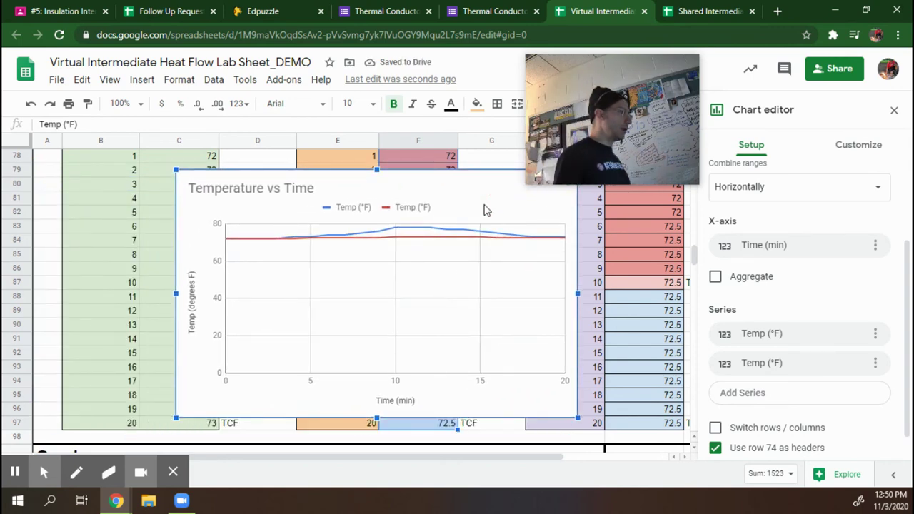
drag(471, 210, 442, 204)
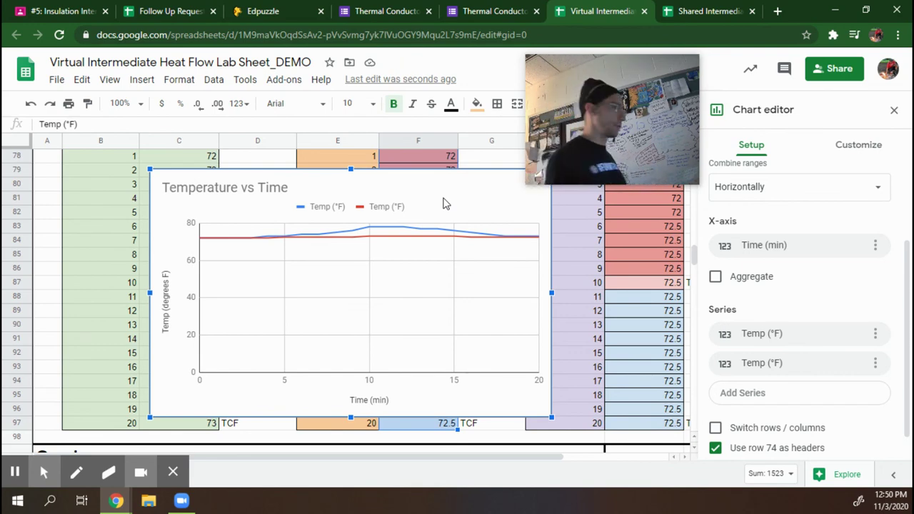
mouse_move(71, 474)
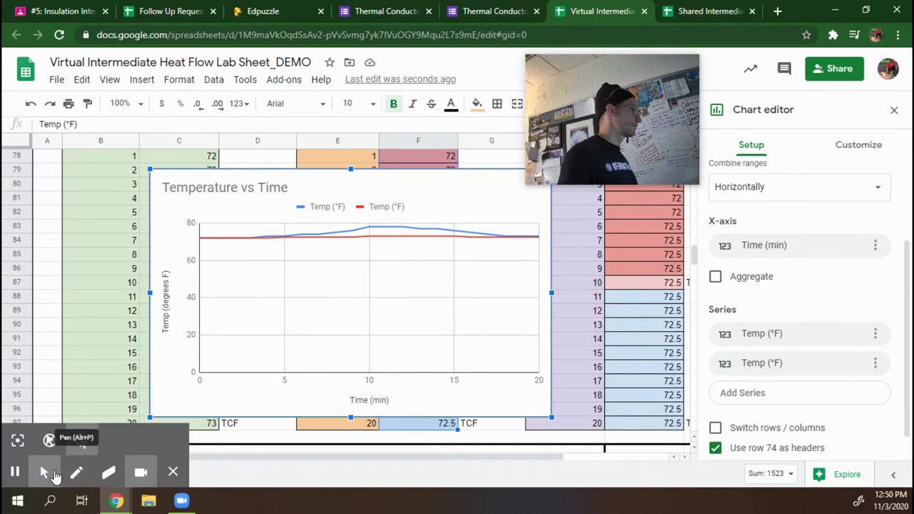